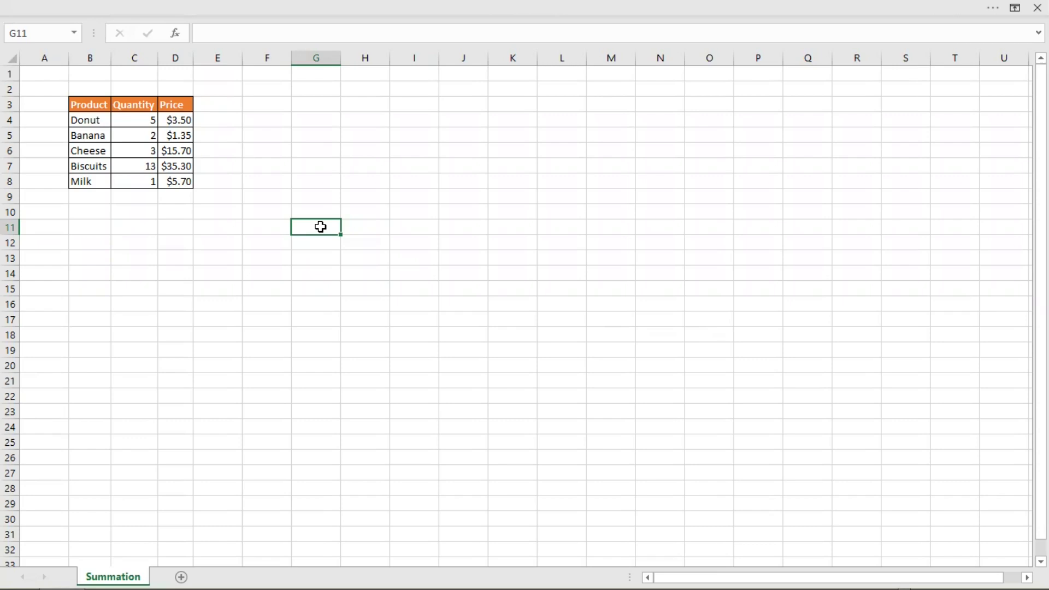
Enter =D4+D6 in G11 to add the Donut and Cheese prices, showing $19.20.
{"action": "type", "text": "="}
{"action": "left_click", "coordinate": [178, 122]}
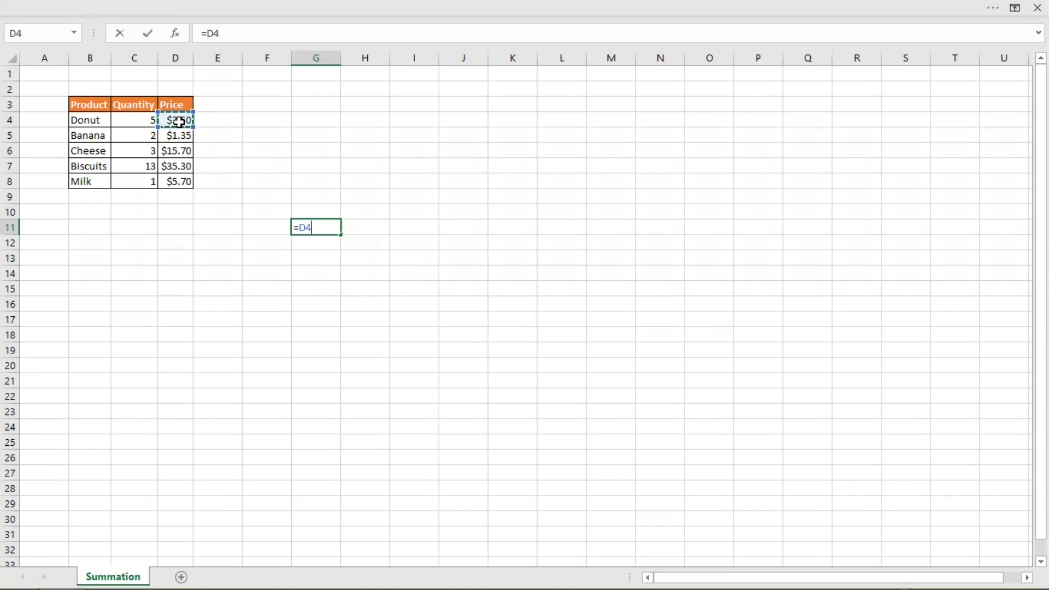
{"action": "type", "text": "+"}
{"action": "left_click", "coordinate": [185, 153]}
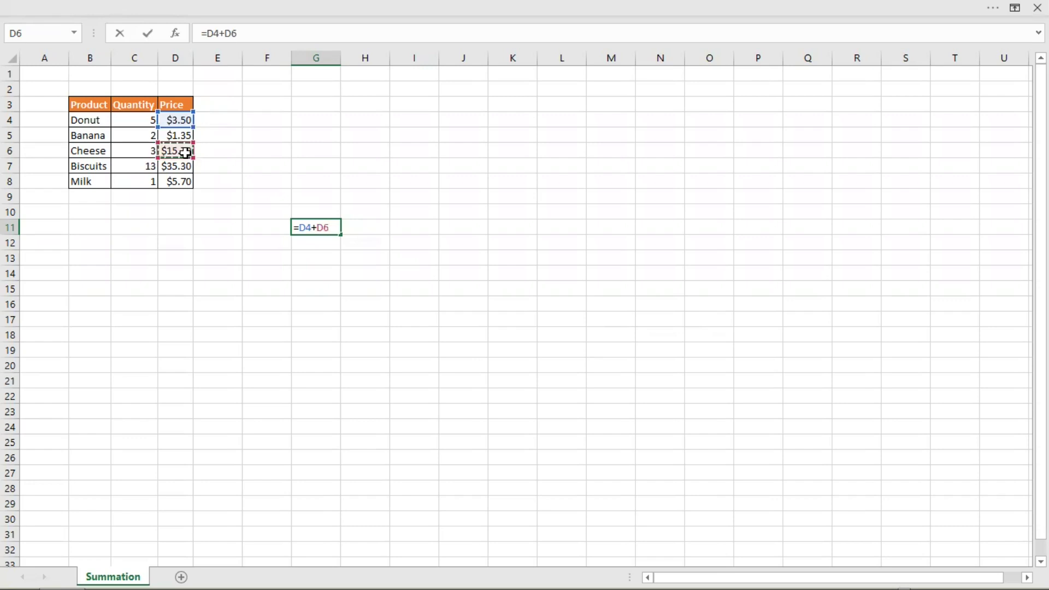
{"action": "key", "text": "Return"}
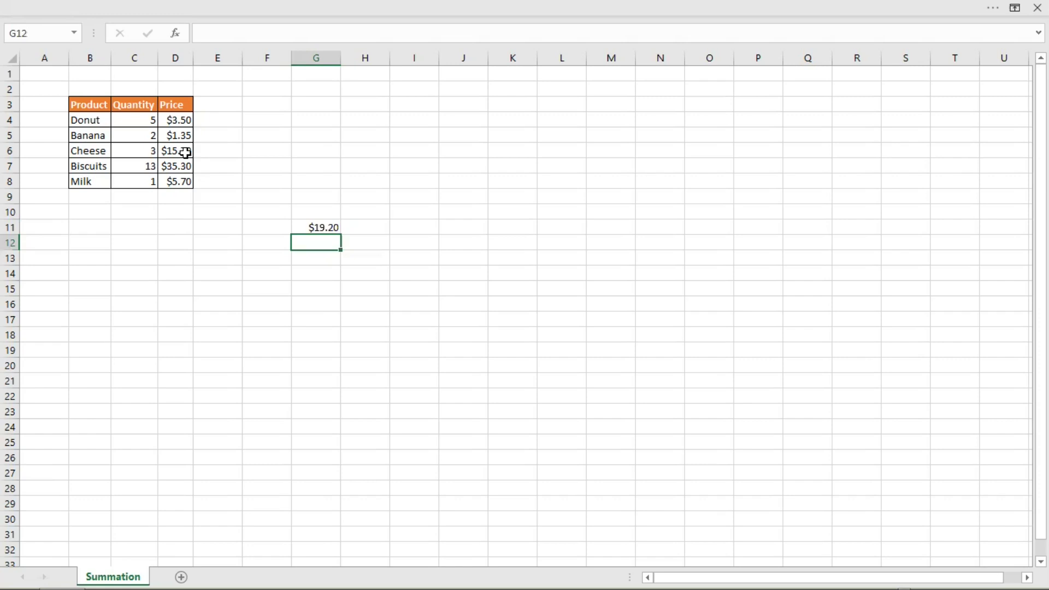
Enter =SUM(D4,D6,D8) in G12 for the Donut, Cheese and Milk prices, showing $24.90.
{"action": "type", "text": "="}
{"action": "type", "text": "S"}
{"action": "type", "text": "UM"}
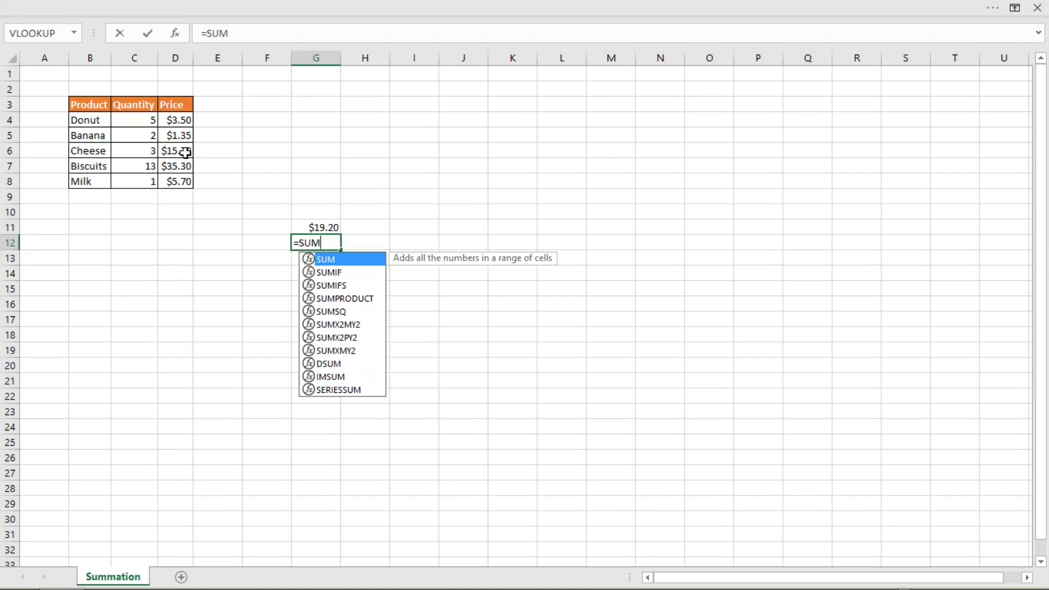
{"action": "type", "text": "()"}
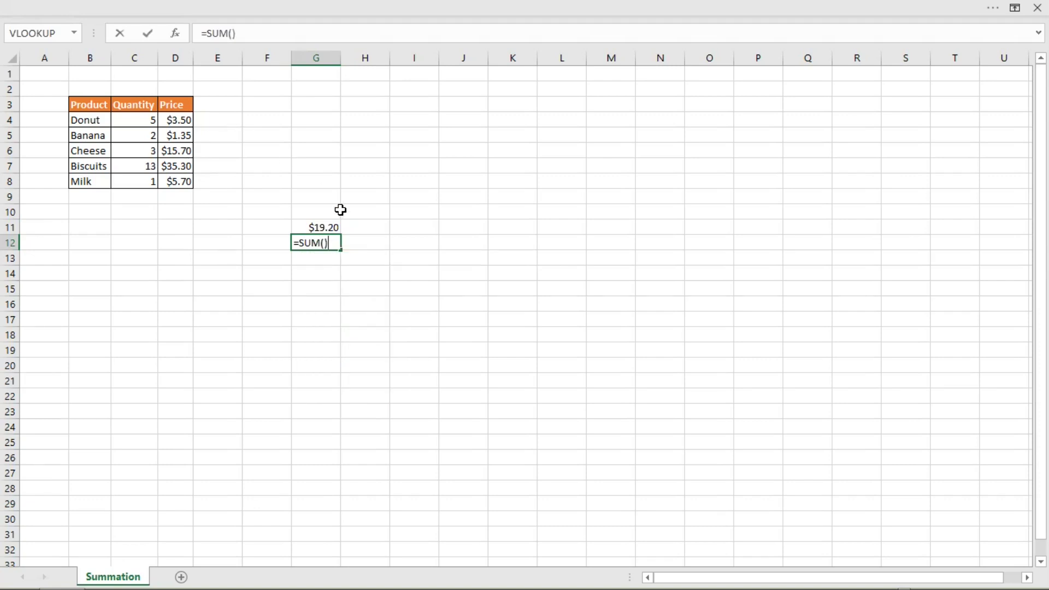
{"action": "left_click", "coordinate": [325, 244]}
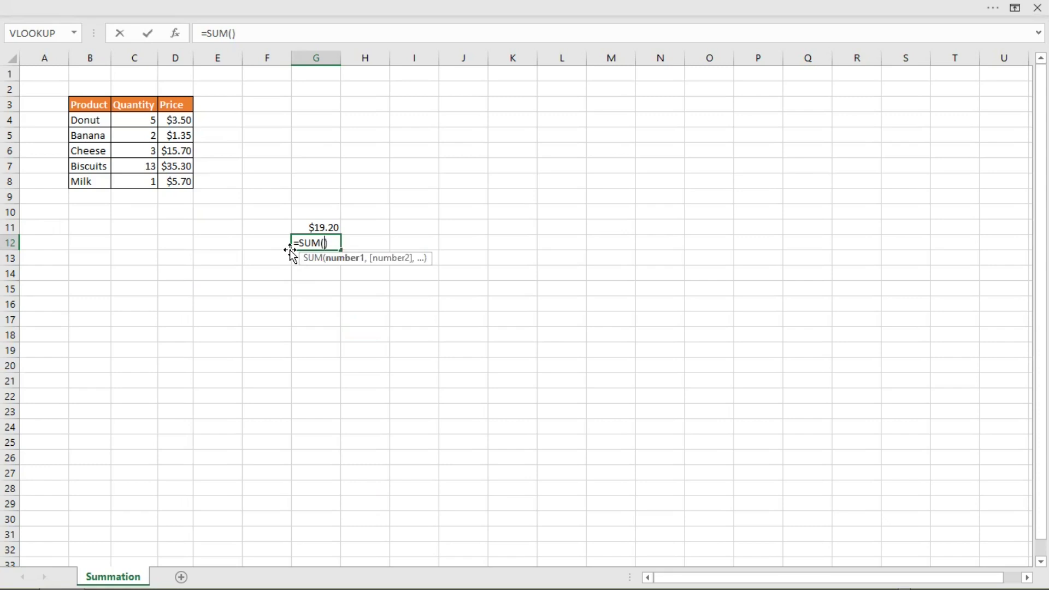
{"action": "left_click", "coordinate": [180, 120]}
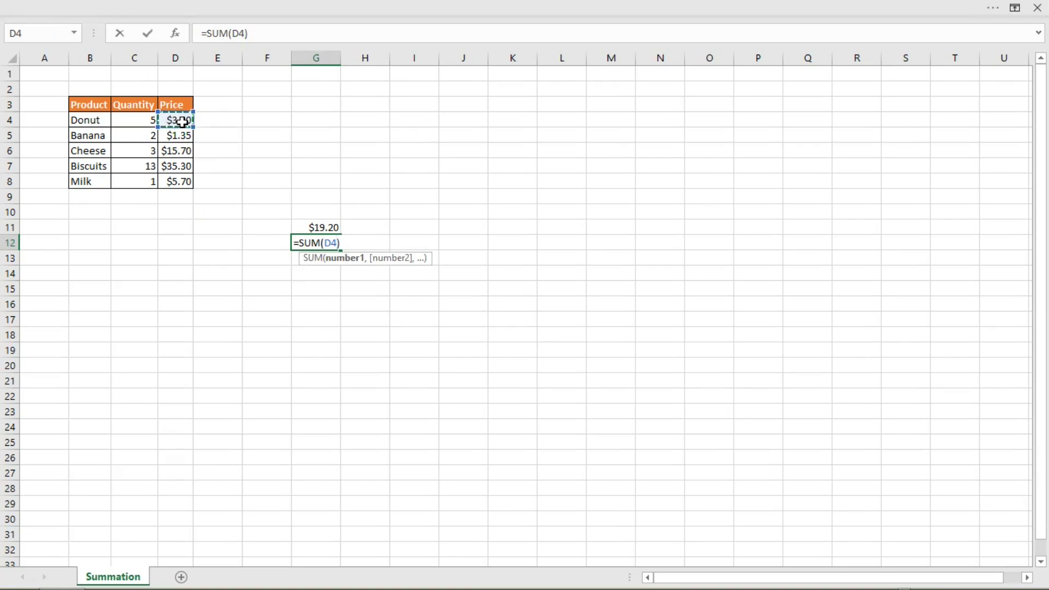
{"action": "type", "text": ","}
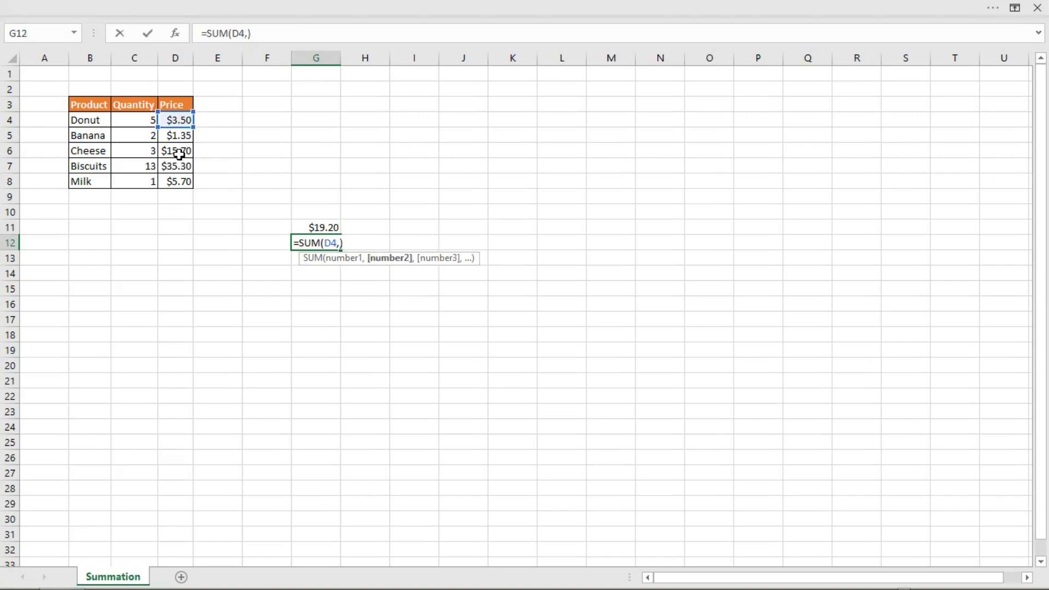
{"action": "left_click", "coordinate": [179, 154]}
{"action": "type", "text": ","}
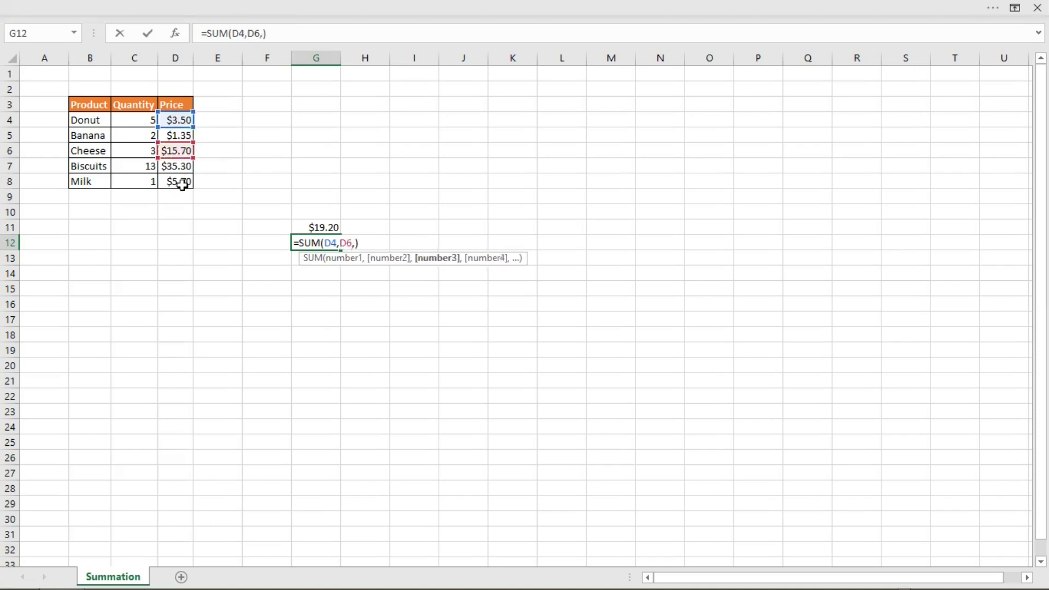
{"action": "left_click", "coordinate": [183, 185]}
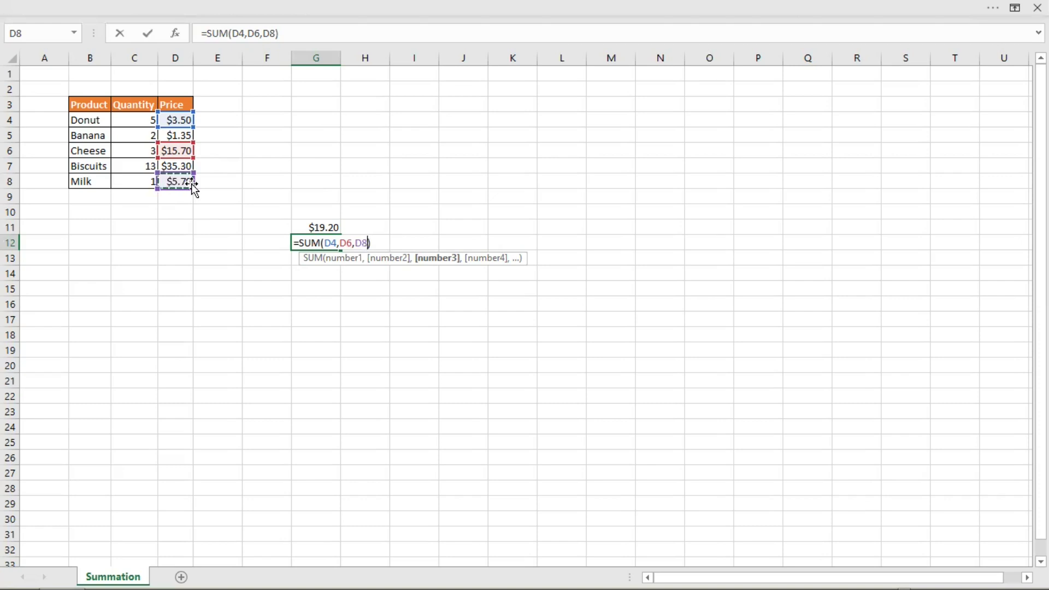
{"action": "key", "text": "Return"}
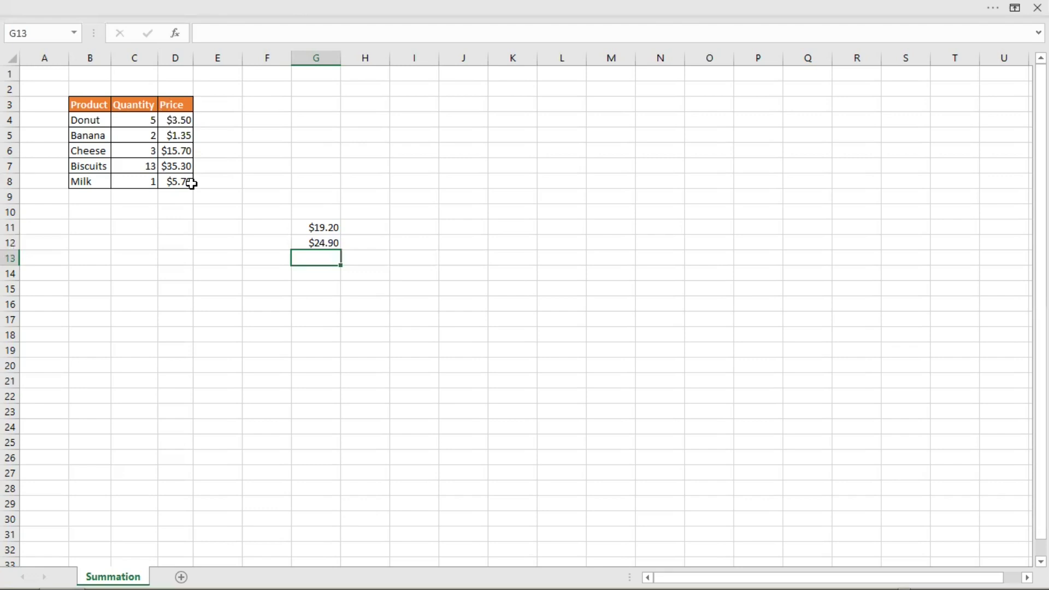
Enter =SUM(D:D) in G13 to total the whole Price column, showing 61.55.
{"action": "type", "text": "="}
{"action": "type", "text": "SUM("}
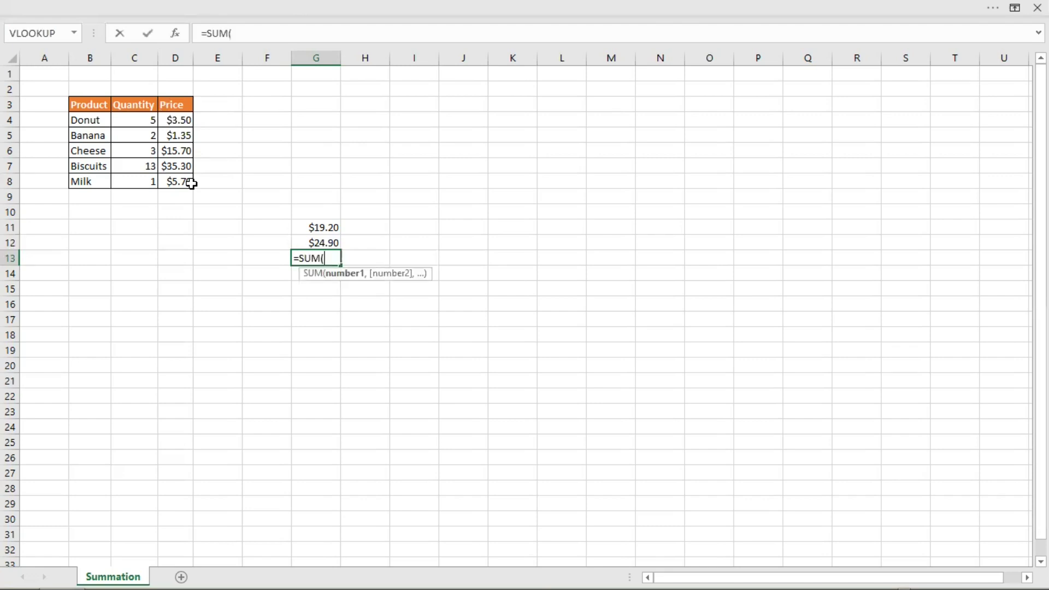
{"action": "left_click", "coordinate": [181, 58]}
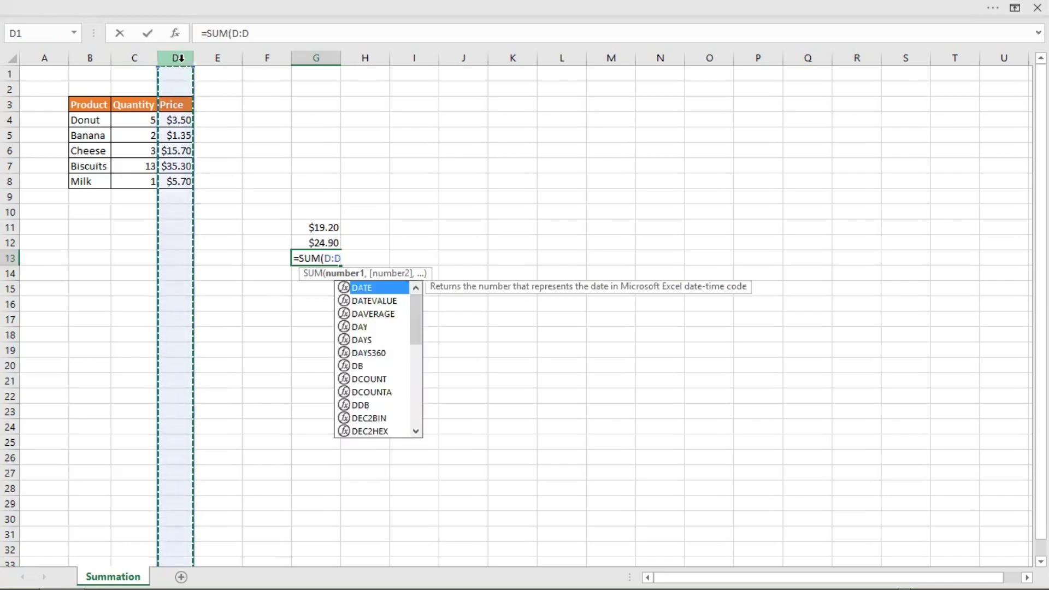
{"action": "type", "text": ")"}
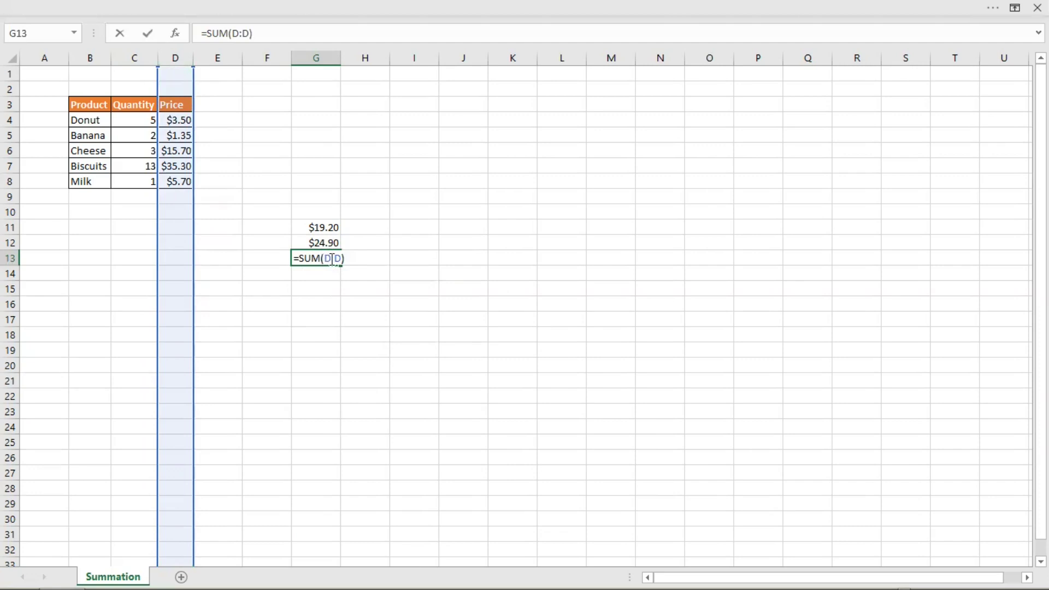
{"action": "double_click", "coordinate": [327, 259]}
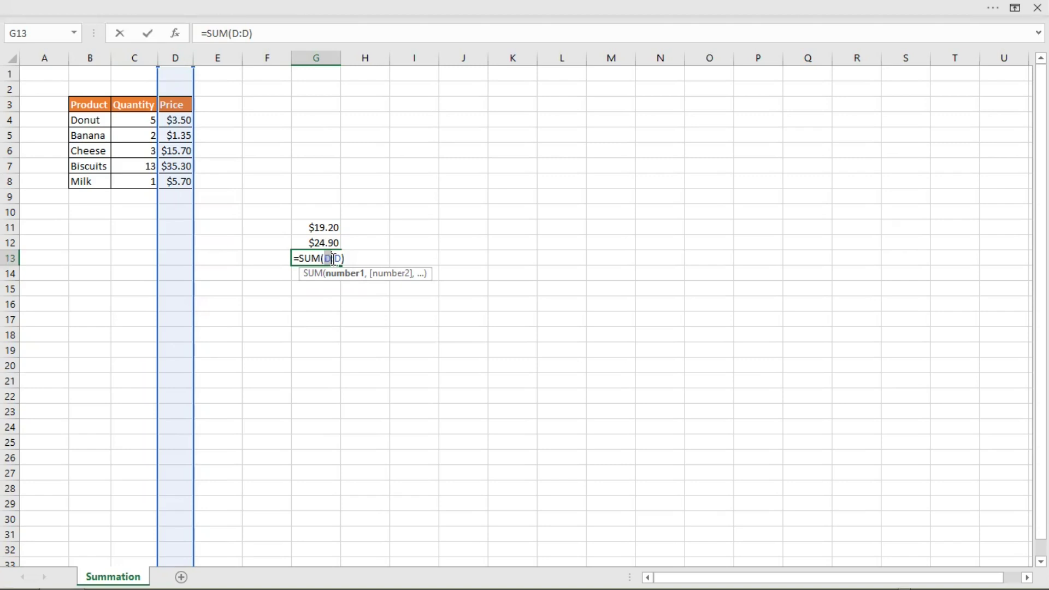
{"action": "key", "text": "Return"}
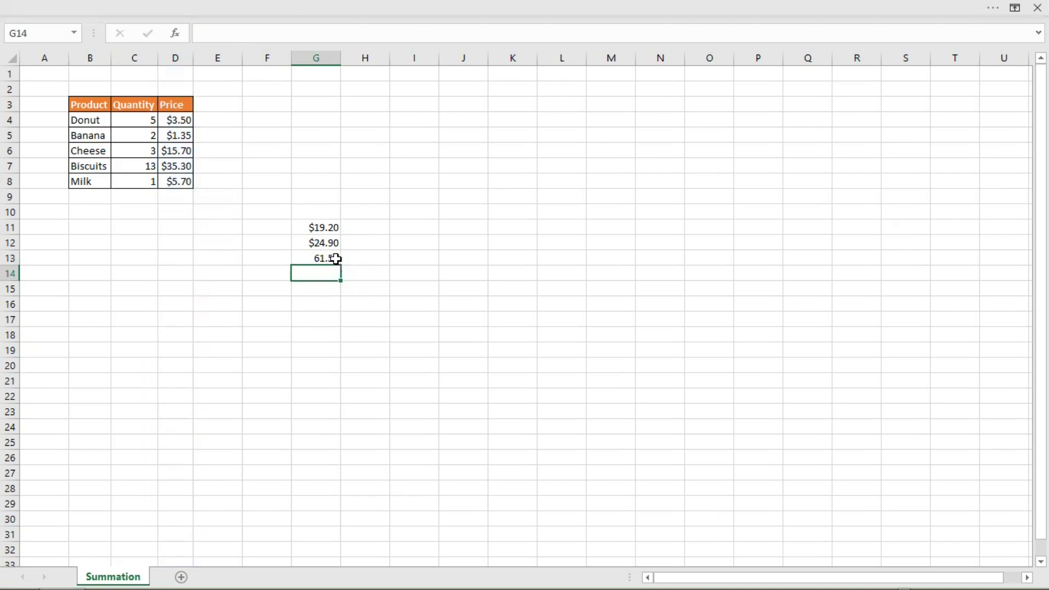